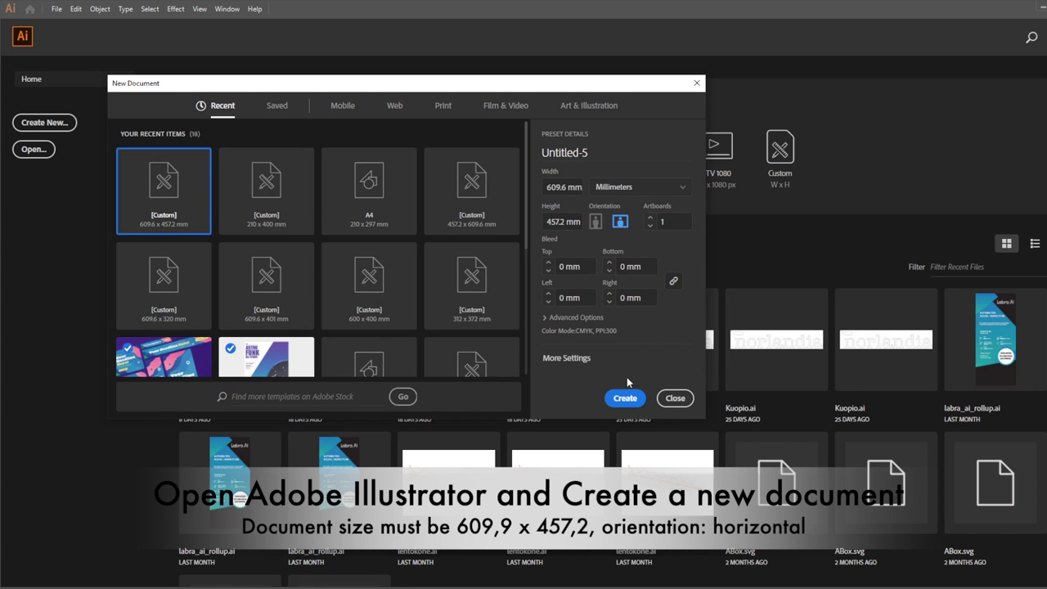
Step: Create a new horizontal document measuring 609.6 × 457.2 mm
left_click(635, 399)
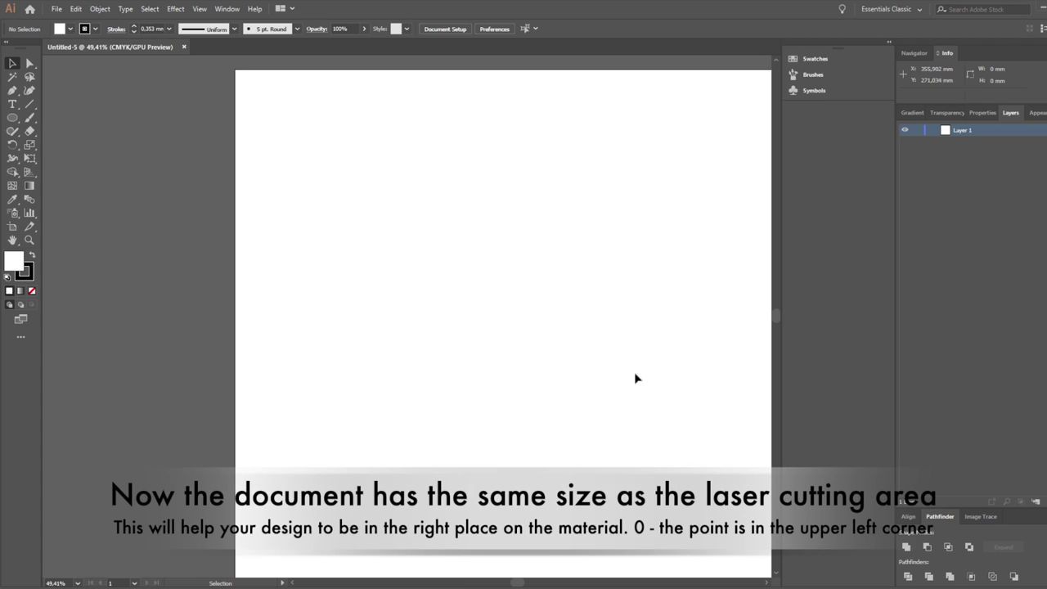
scroll(508, 337, "down", 1)
left_click_drag(577, 330, 488, 320)
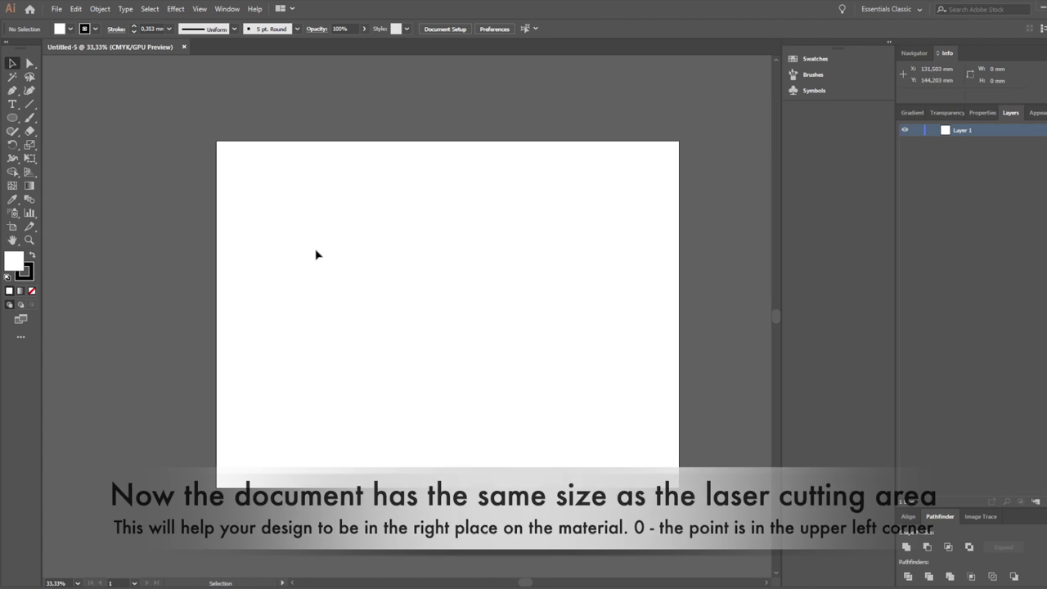
Step: Paste the OMNIA logo onto the artboard and scale it proportionally to about 51 × 51 mm
key("ctrl+v")
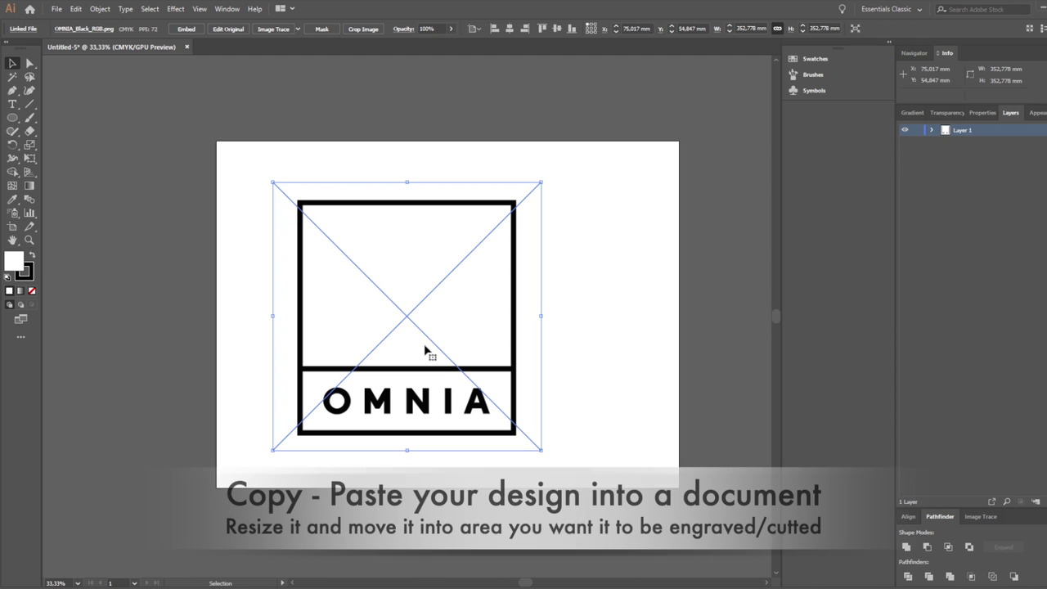
left_click_drag(530, 442, 312, 221)
Step: Move the logo to the artboard's upper-left corner, about 3.3 mm from the left edge and 2.3 mm from the top edge
scroll(286, 211, "up", 3)
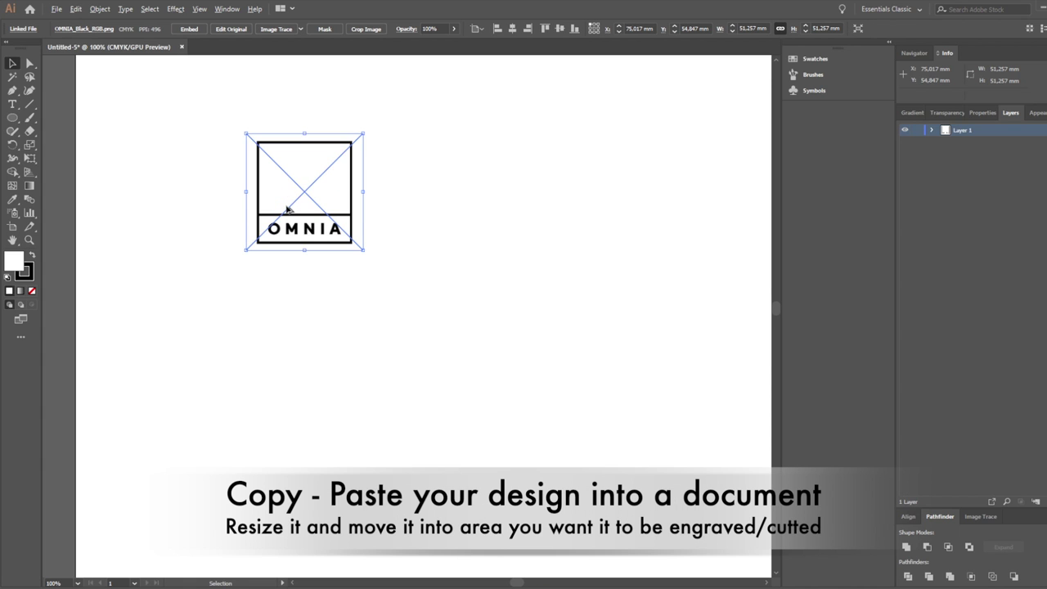
left_click_drag(400, 254, 478, 356)
left_click_drag(352, 303, 228, 201)
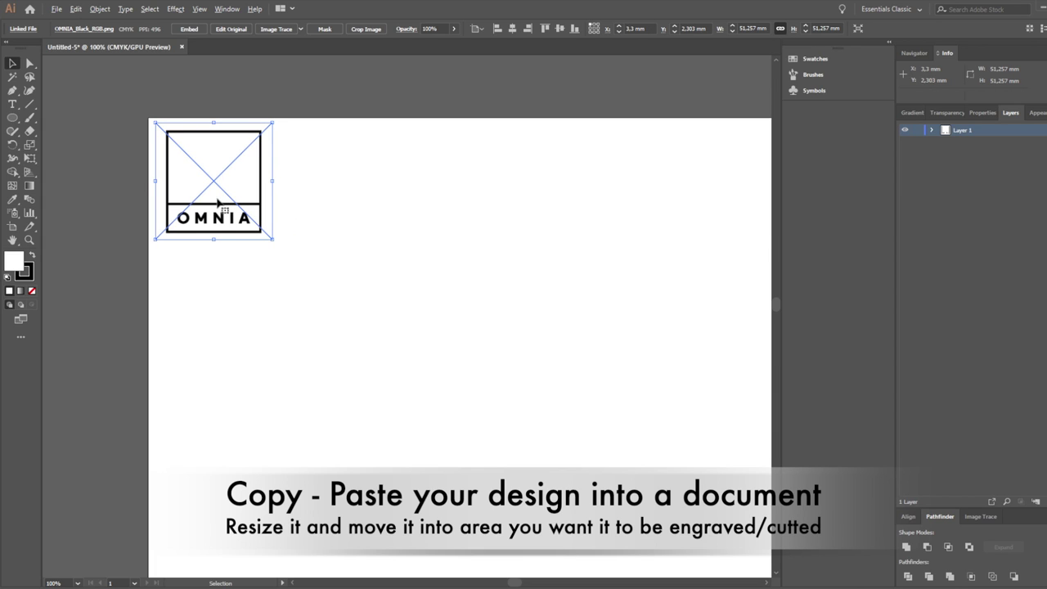
left_click(356, 237)
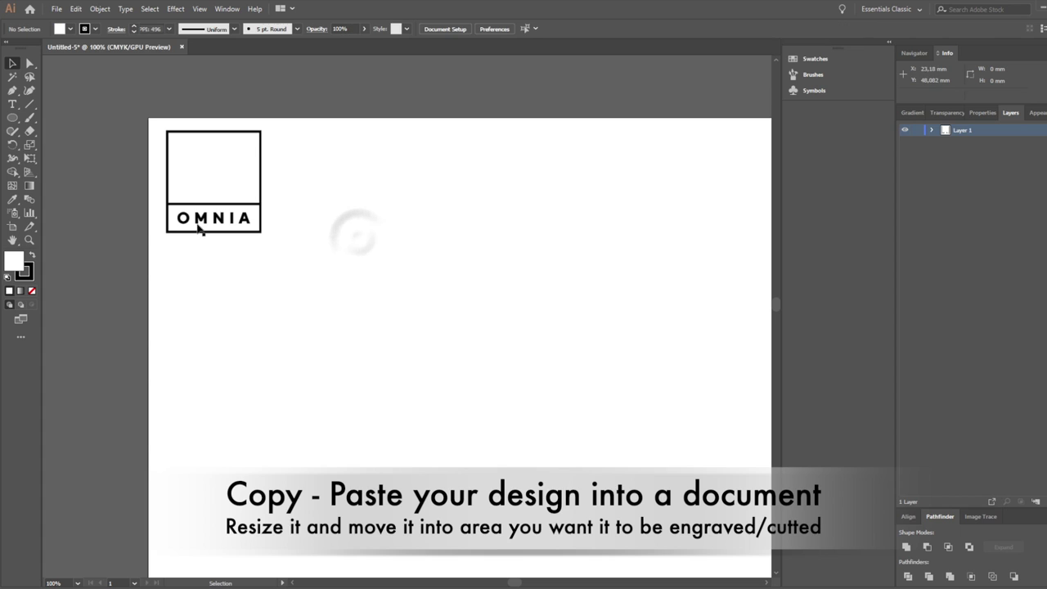
left_click(198, 230)
left_click(225, 302)
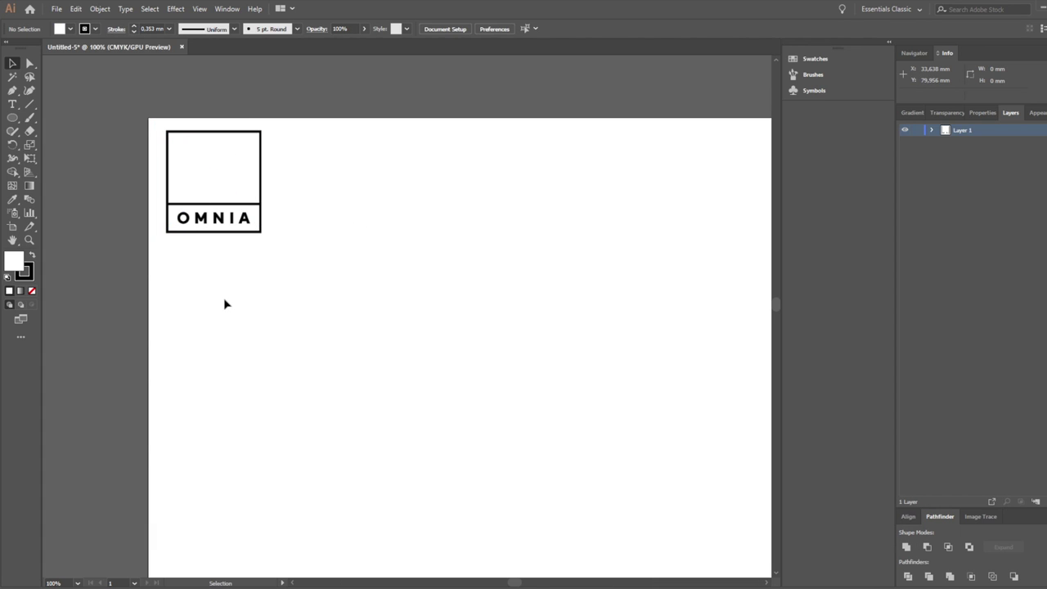
Step: Draw a rounded rectangle about 48 × 50 mm around the logo and remove its fill
left_click(14, 121)
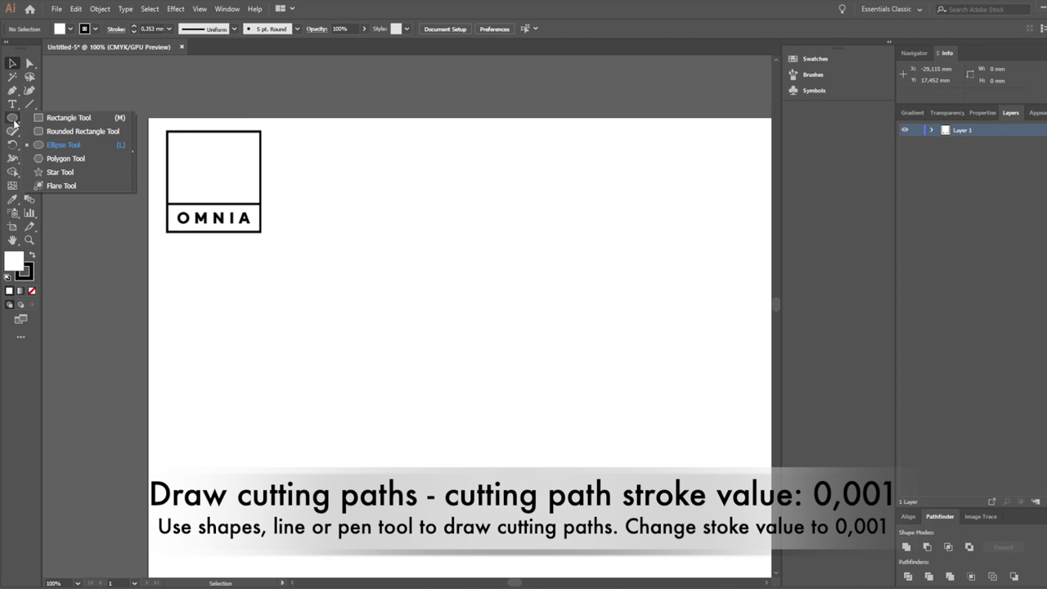
left_click(97, 132)
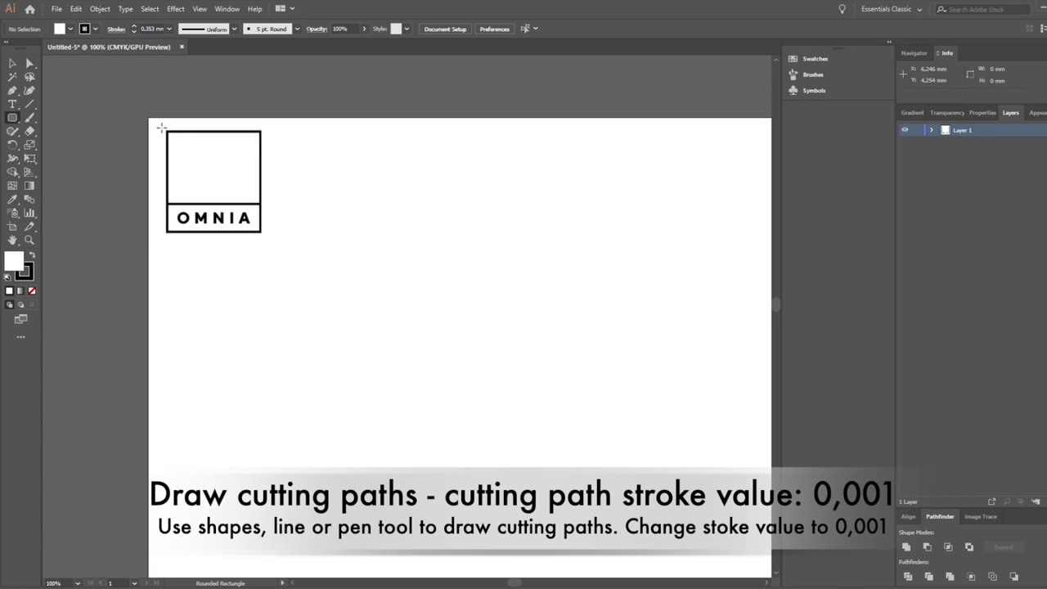
left_click_drag(158, 125, 267, 240)
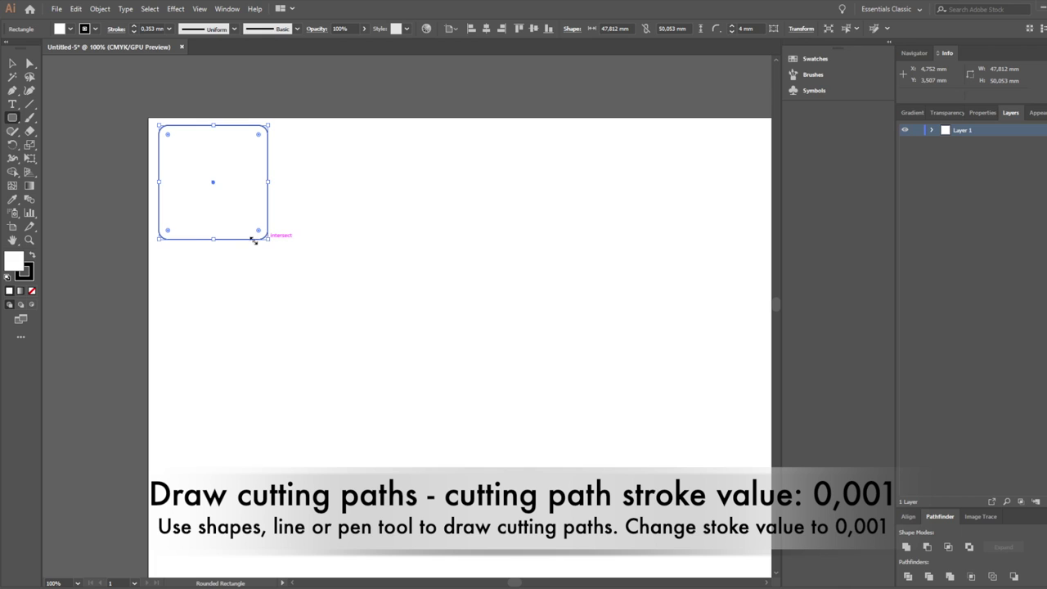
left_click(33, 292)
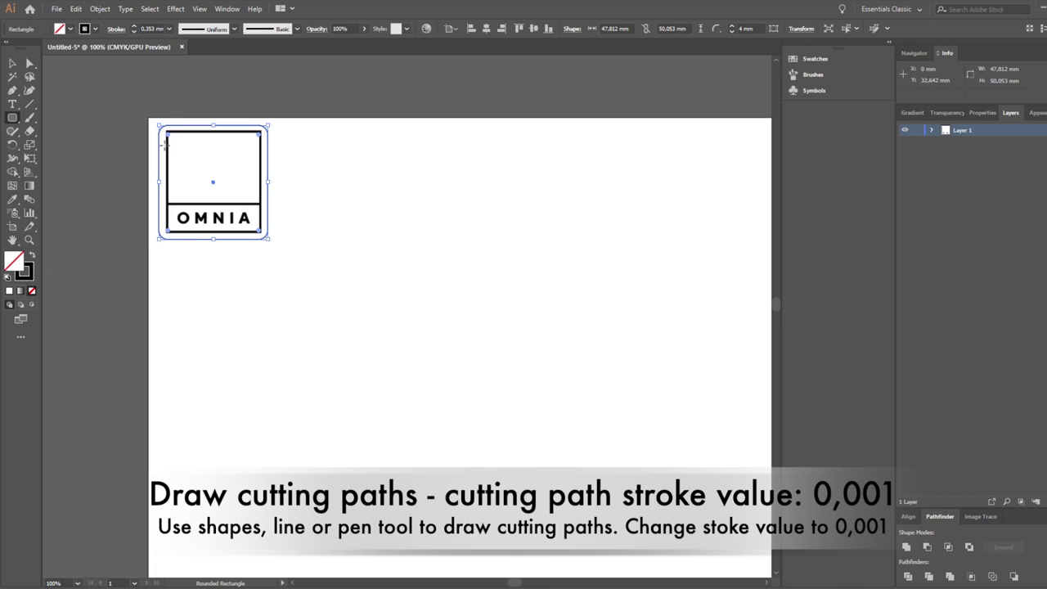
Step: Set the rounded rectangle's stroke weight to 0.001 mm for cutting and deselect it
left_click(141, 28)
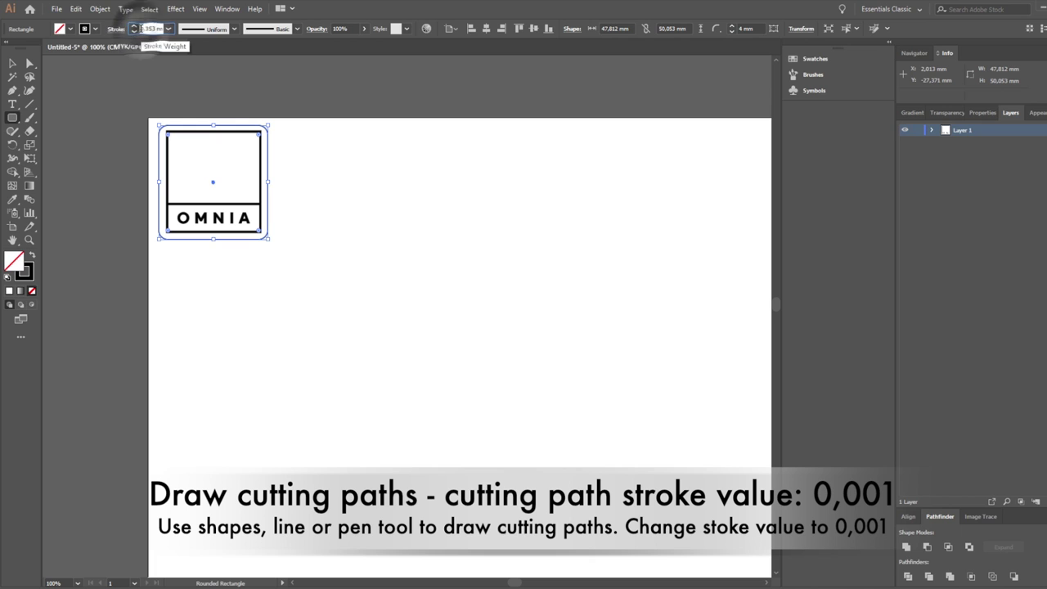
key("BackSpace")
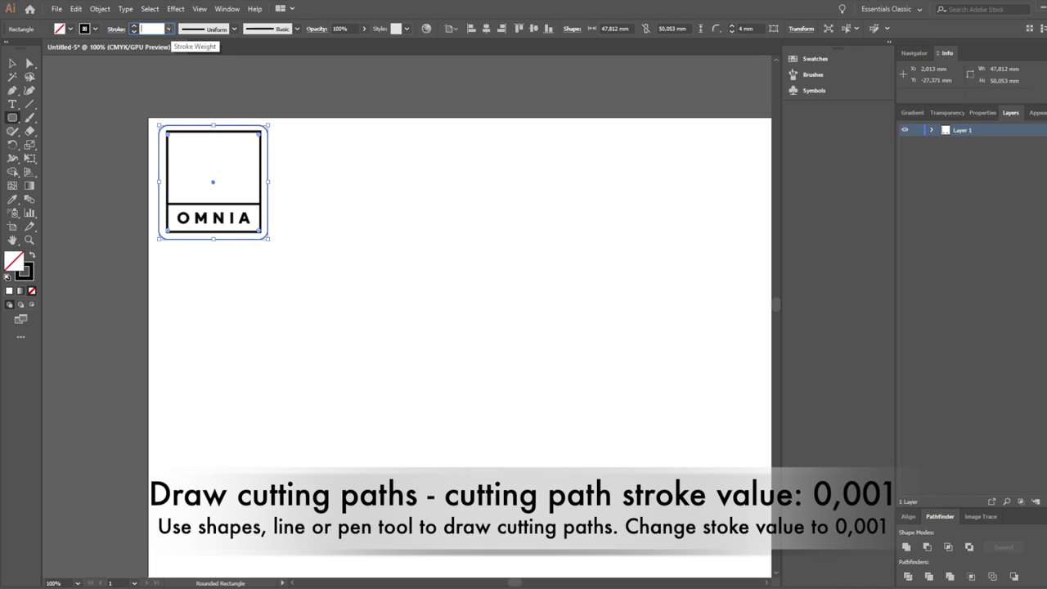
type("0,001")
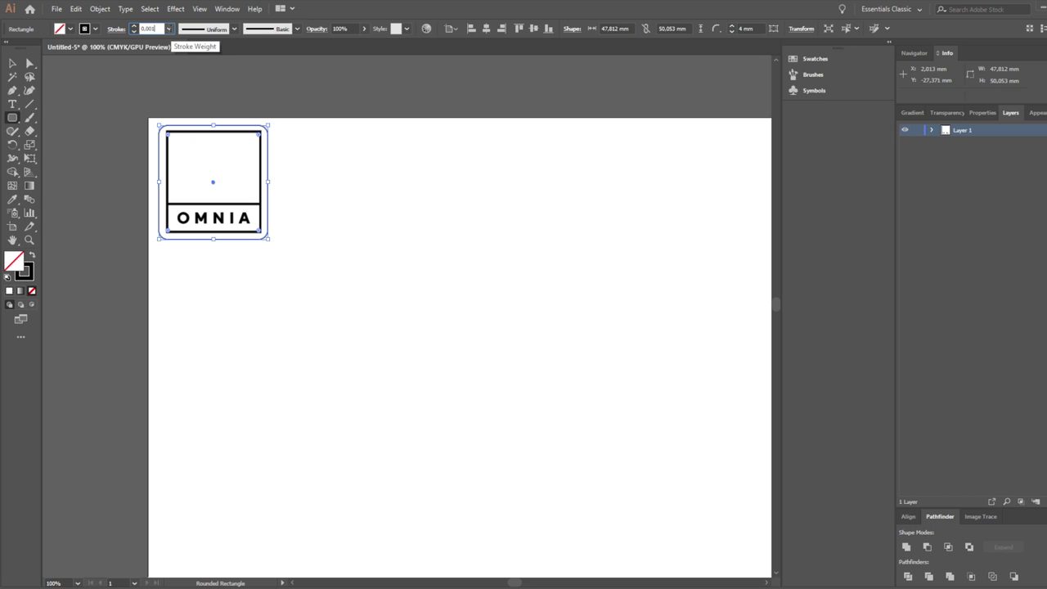
key("Return")
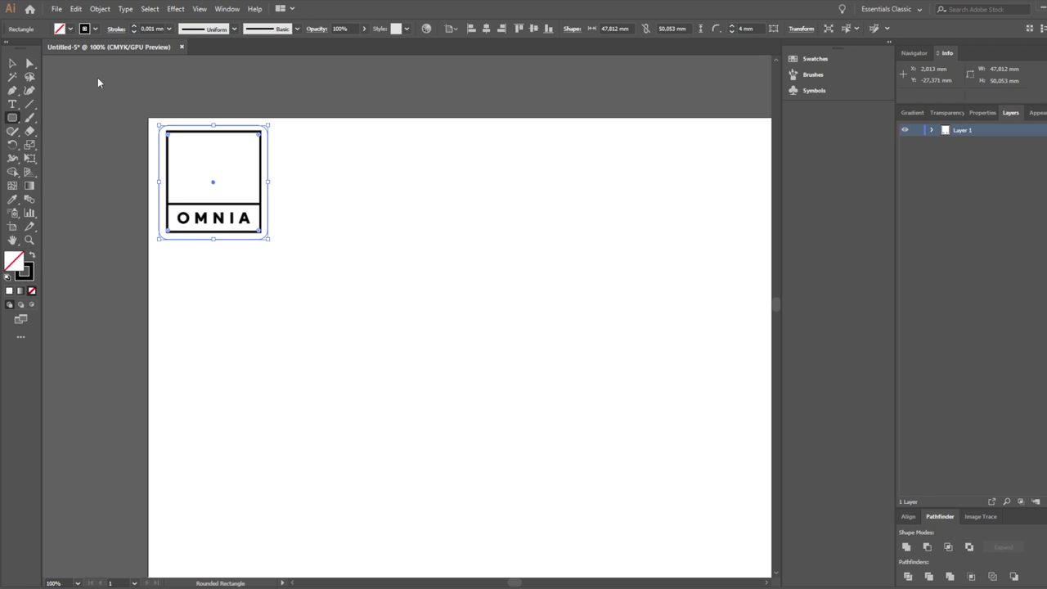
scroll(193, 139, "up", 2)
left_click(13, 63)
left_click(102, 78)
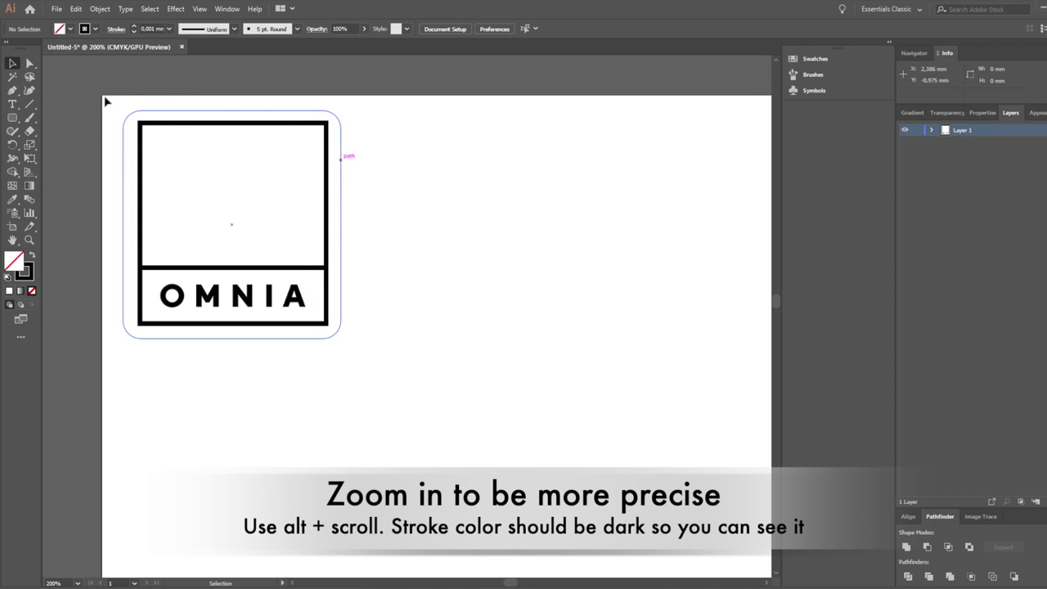
Step: Create a 3 × 3 mm circle inside the logo frame near its upper-right corner
left_click(12, 117)
left_click(51, 146)
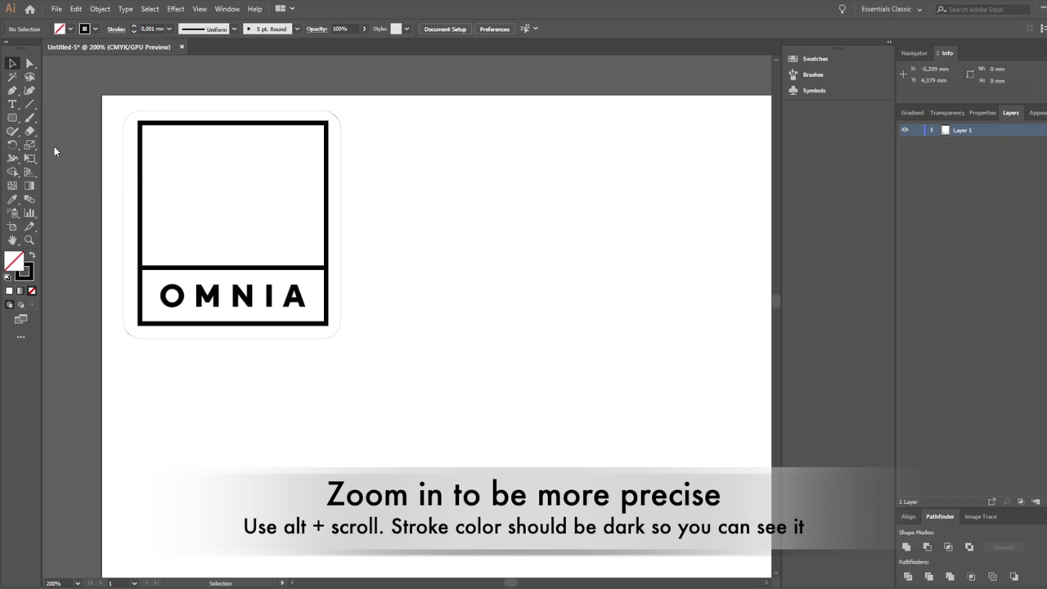
left_click(292, 139)
type("5")
key("Tab")
type("3")
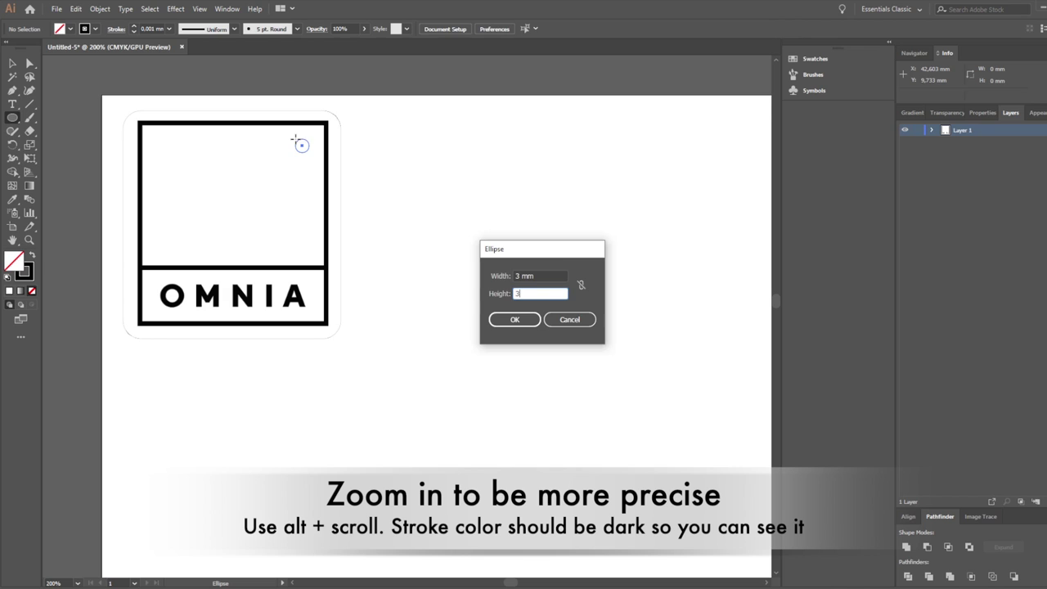
key("Return")
Step: Move the 3 mm circle onto the inner upper-right corner of the logo frame and deselect it
left_click(13, 64)
left_click_drag(301, 149, 322, 128)
left_click(395, 148)
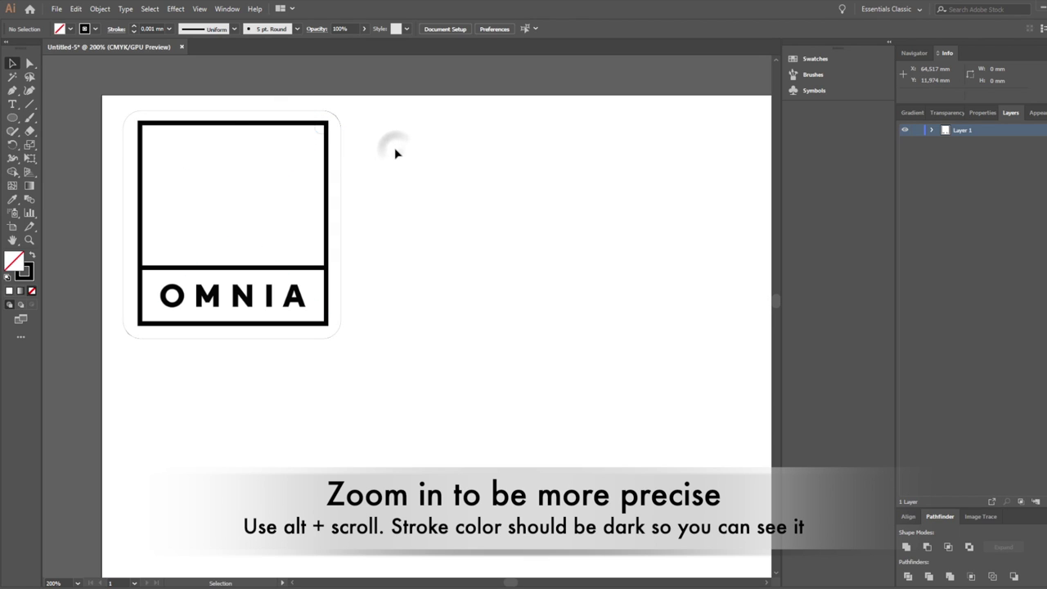
scroll(322, 128, "up", 1)
scroll(321, 129, "up", 3)
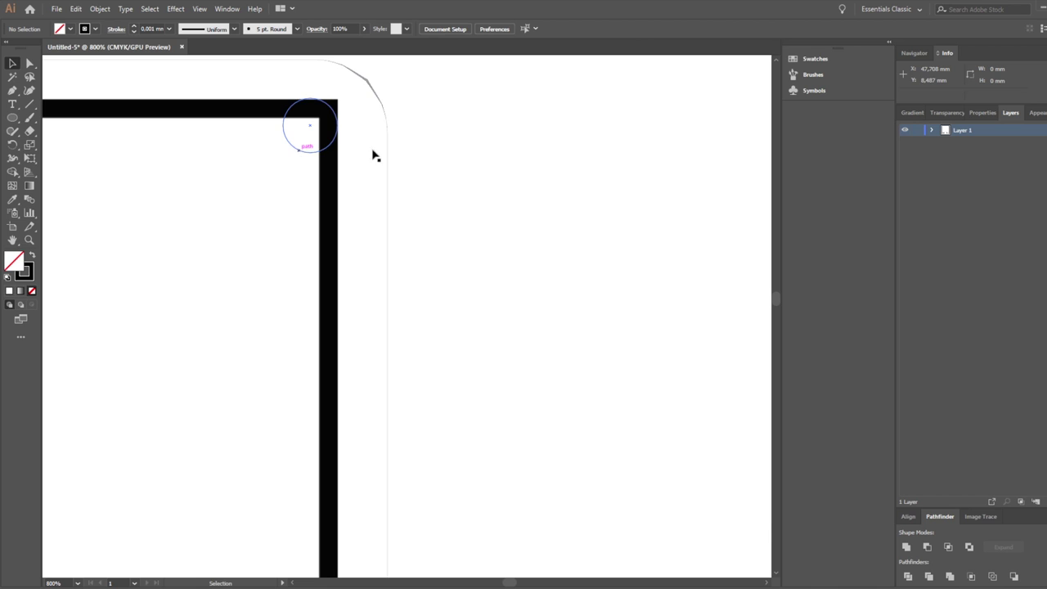
scroll(388, 151, "down", 5)
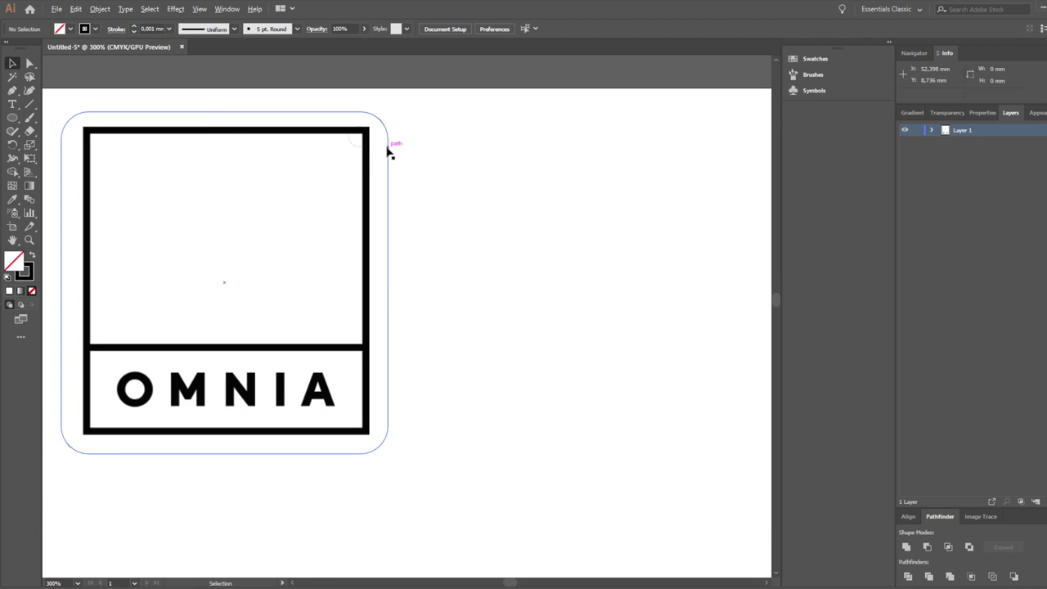
left_click(384, 149)
left_click(232, 81)
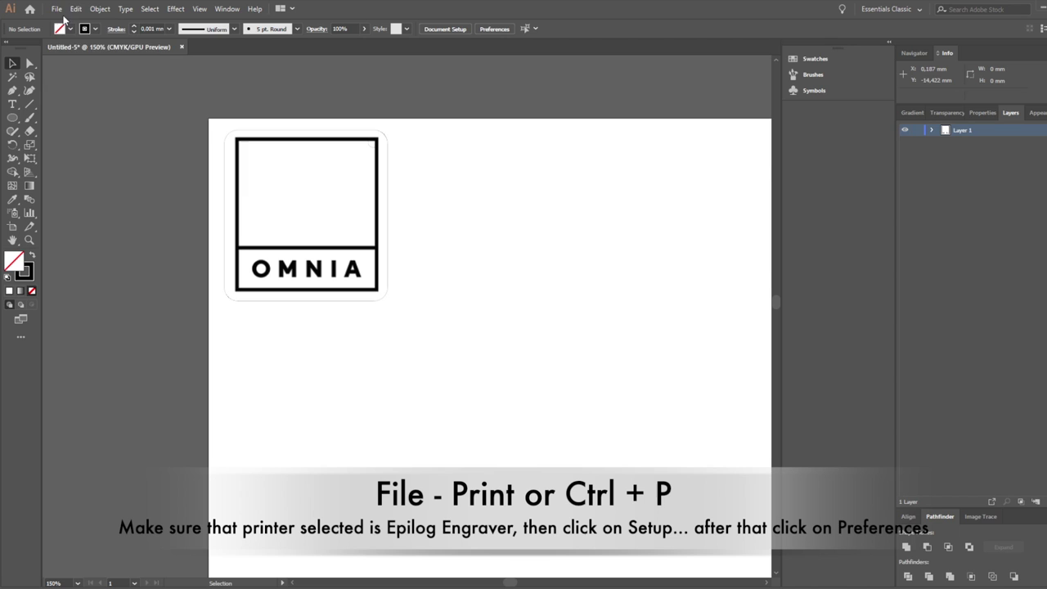
Step: Start printing the document and open the printing preferences of the Epilog Engraver WinX64 printer
left_click(59, 10)
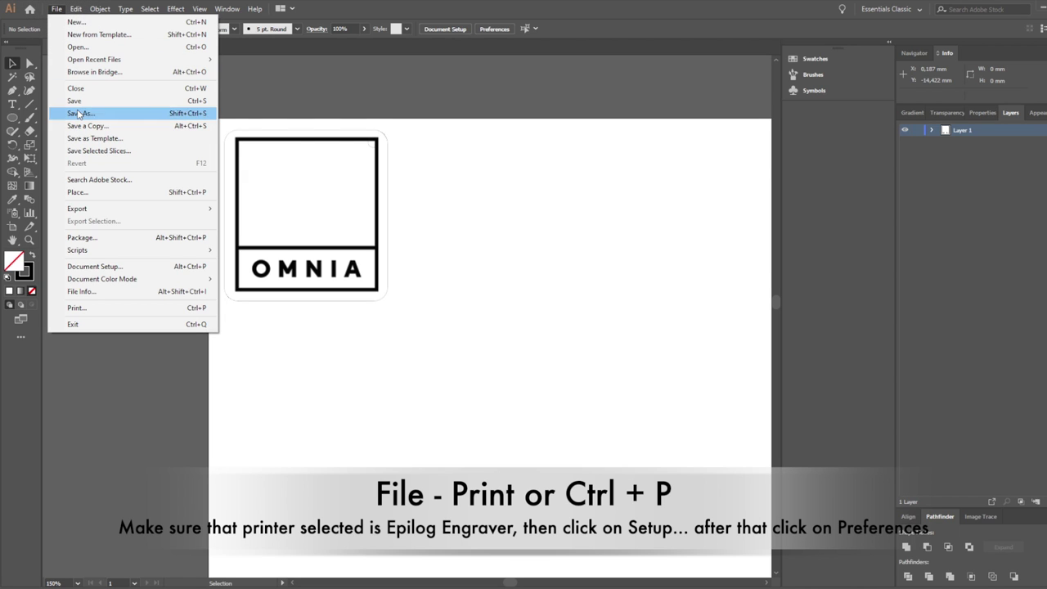
left_click(105, 309)
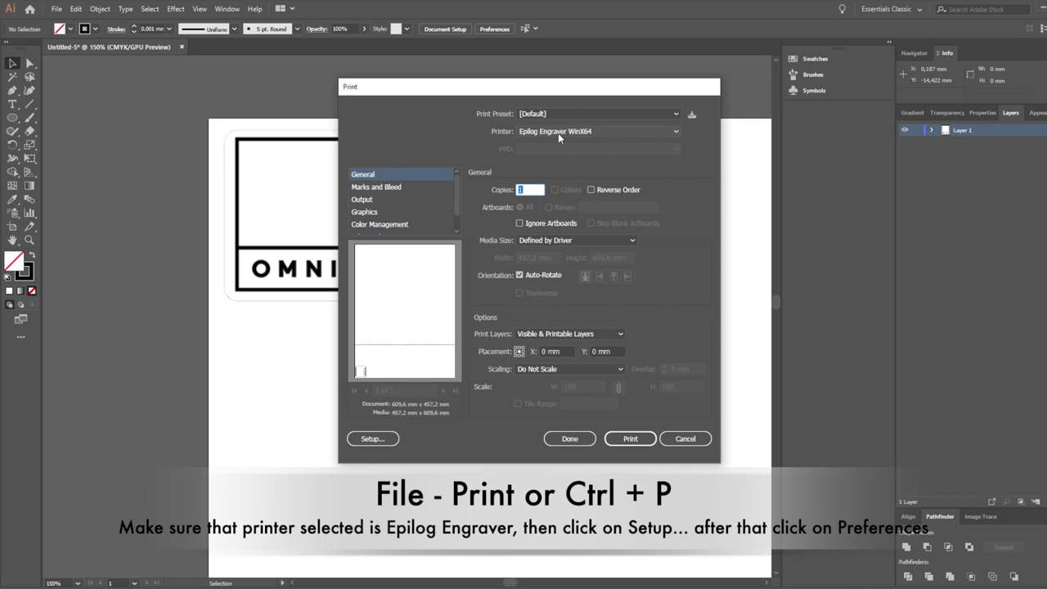
left_click(385, 441)
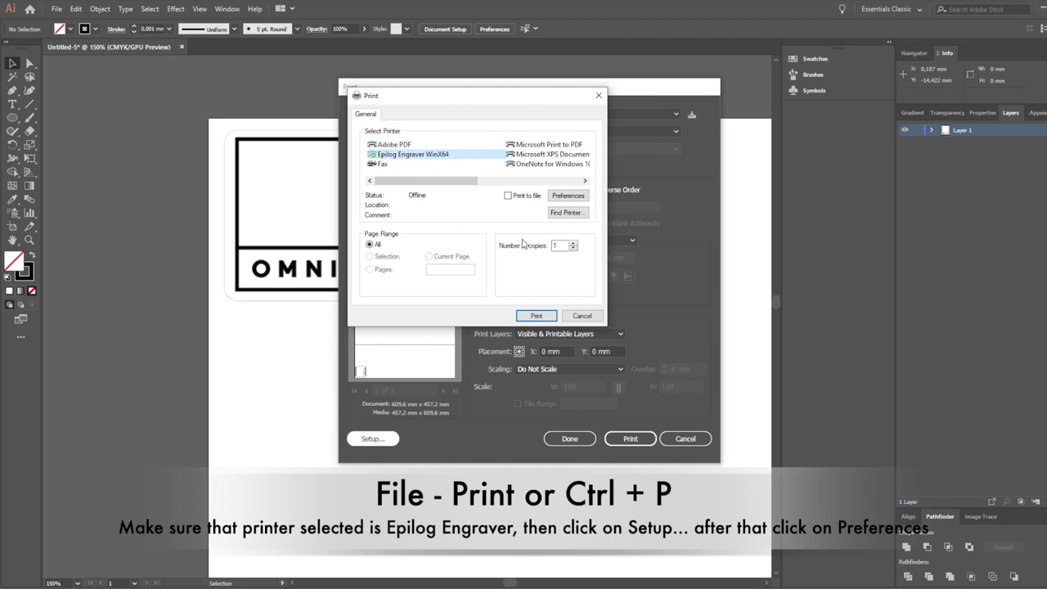
left_click(582, 199)
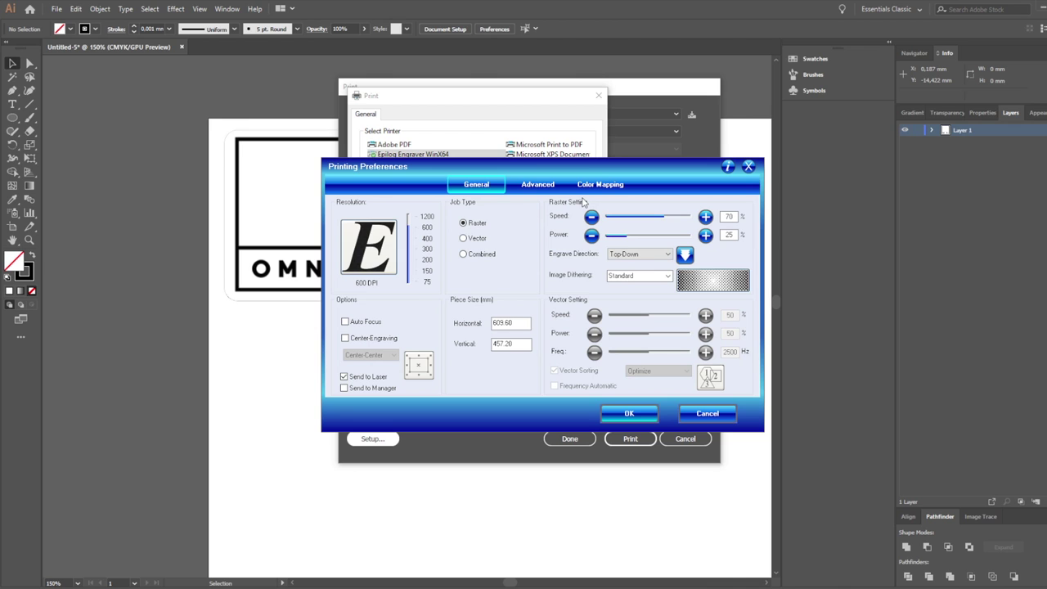
Step: Set the engraver's job type to Combined and the resolution to 400 DPI
left_click(483, 256)
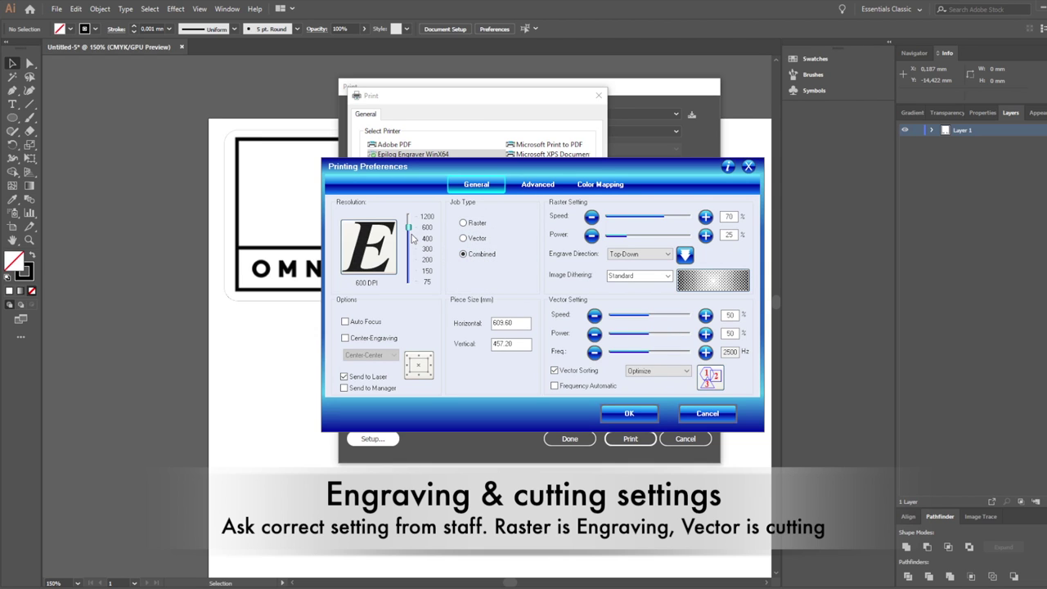
left_click_drag(411, 232, 410, 242)
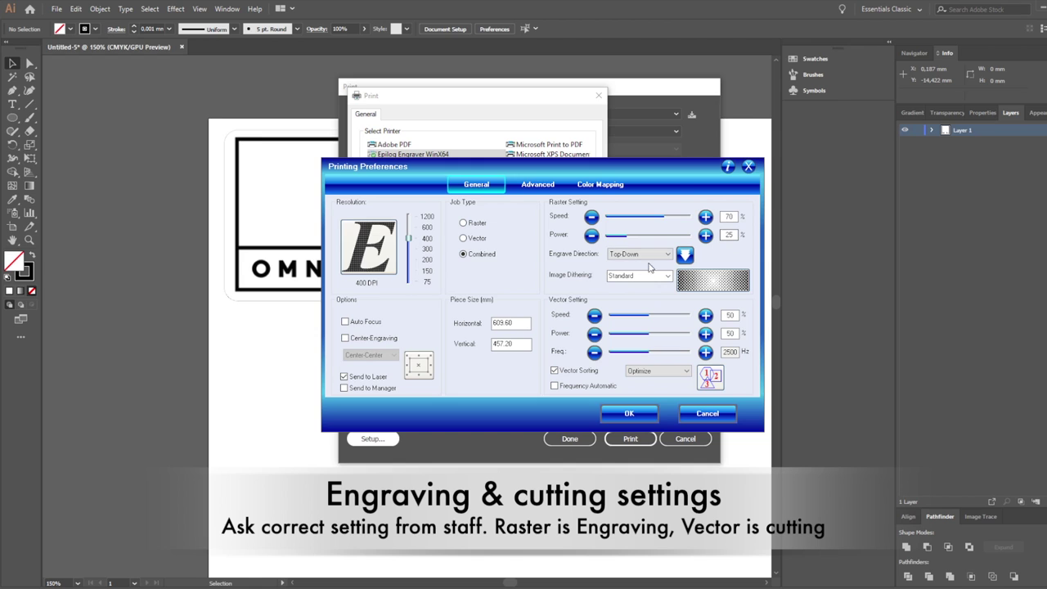
Step: Set the vector cutting parameters to 10% speed, 100% power and 500 Hz frequency
left_click_drag(651, 319, 625, 323)
left_click(597, 318)
left_click(596, 319)
left_click(596, 318)
left_click(596, 319)
left_click(596, 318)
left_click(598, 321)
left_click(598, 321)
left_click_drag(650, 335, 626, 359)
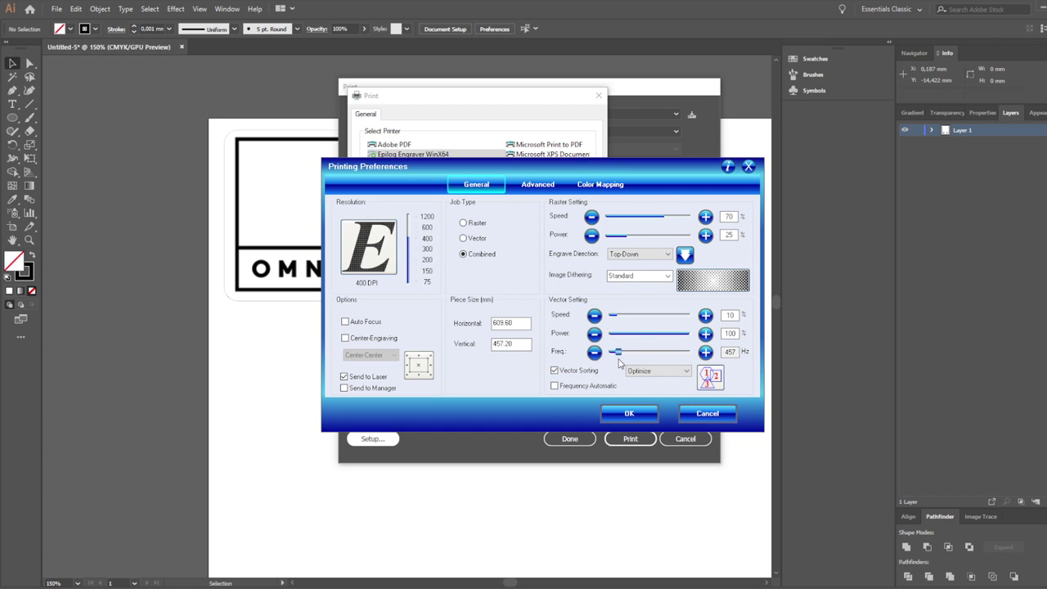
left_click_drag(622, 362, 619, 362)
left_click(706, 353)
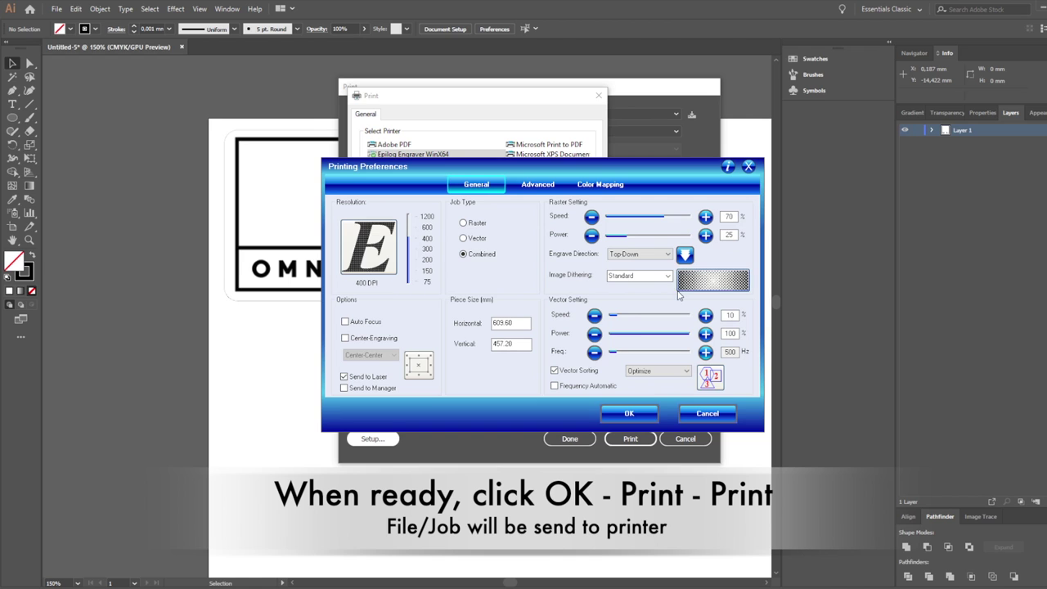
Step: Set the raster engrave direction to Bottom-Up and accept the printing preferences
left_click(667, 254)
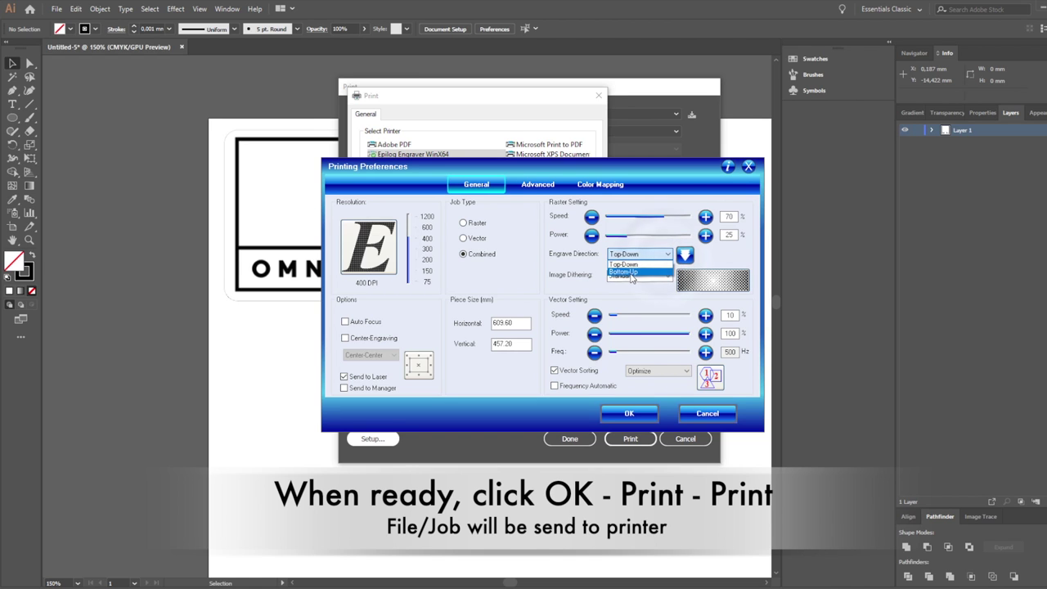
left_click(638, 272)
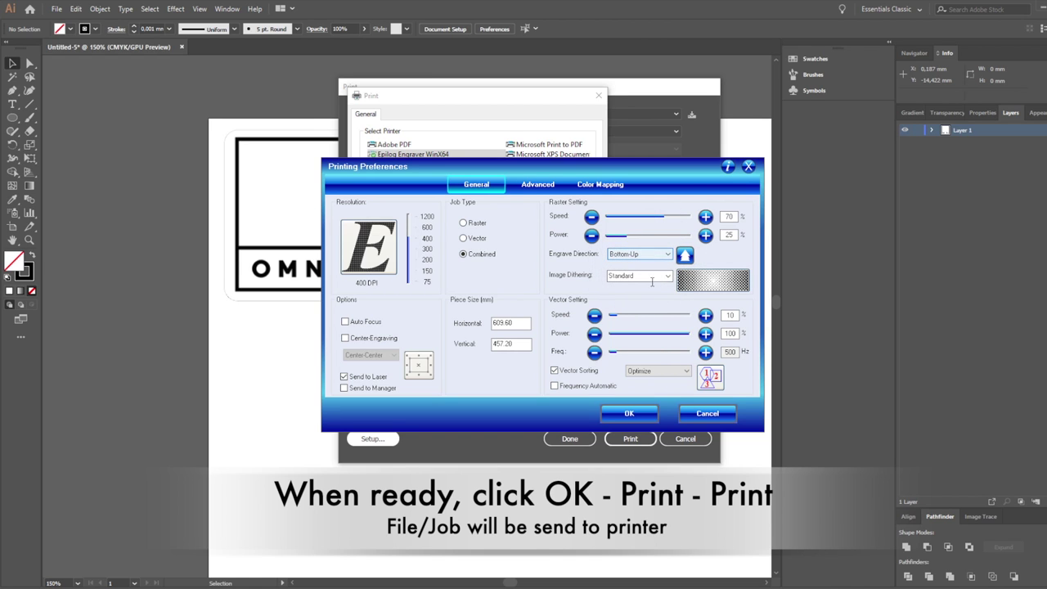
left_click(629, 412)
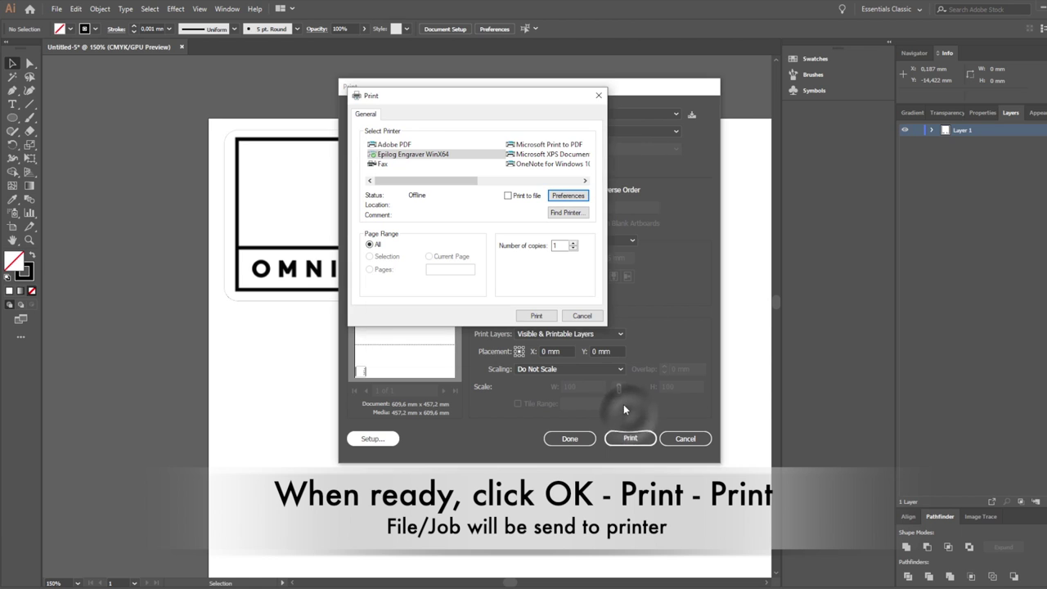
Step: Confirm the printer setup and send the job to the Epilog Engraver
left_click(545, 314)
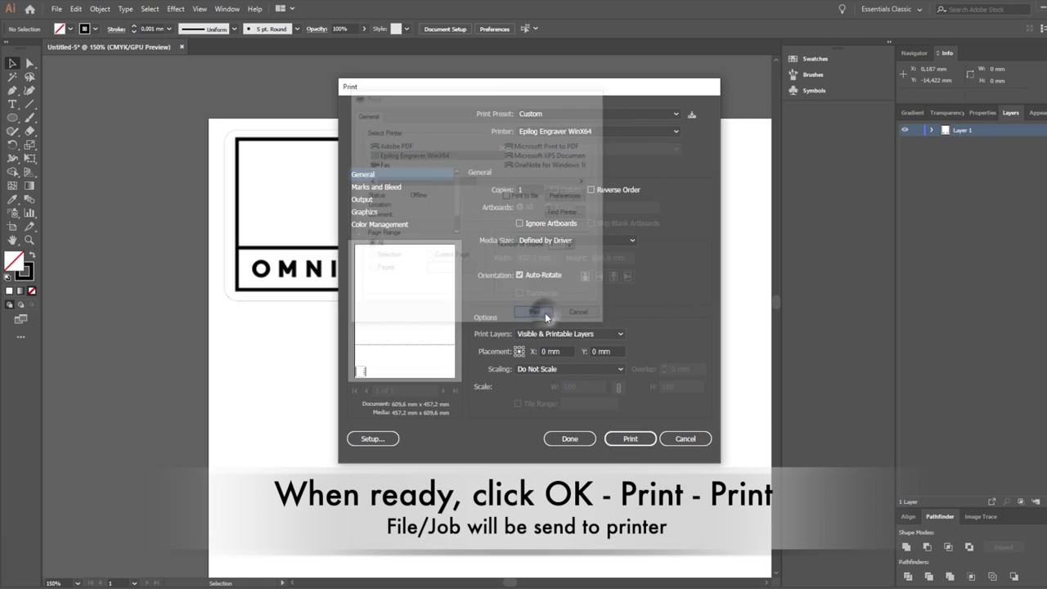
left_click(631, 440)
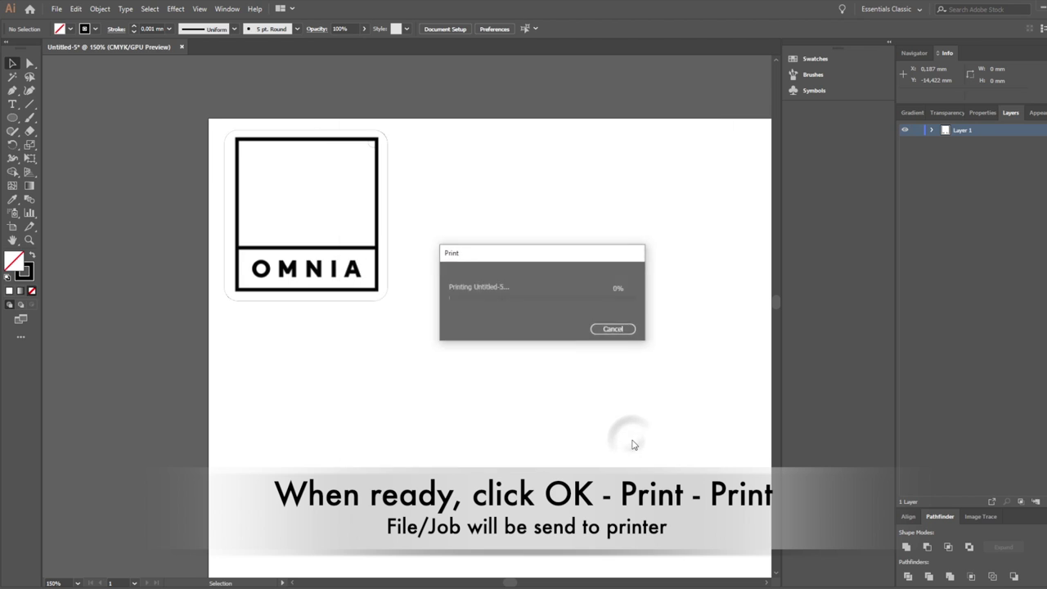
scroll(513, 351, "down", 3)
left_click_drag(586, 376, 379, 233)
scroll(381, 240, "down", 1)
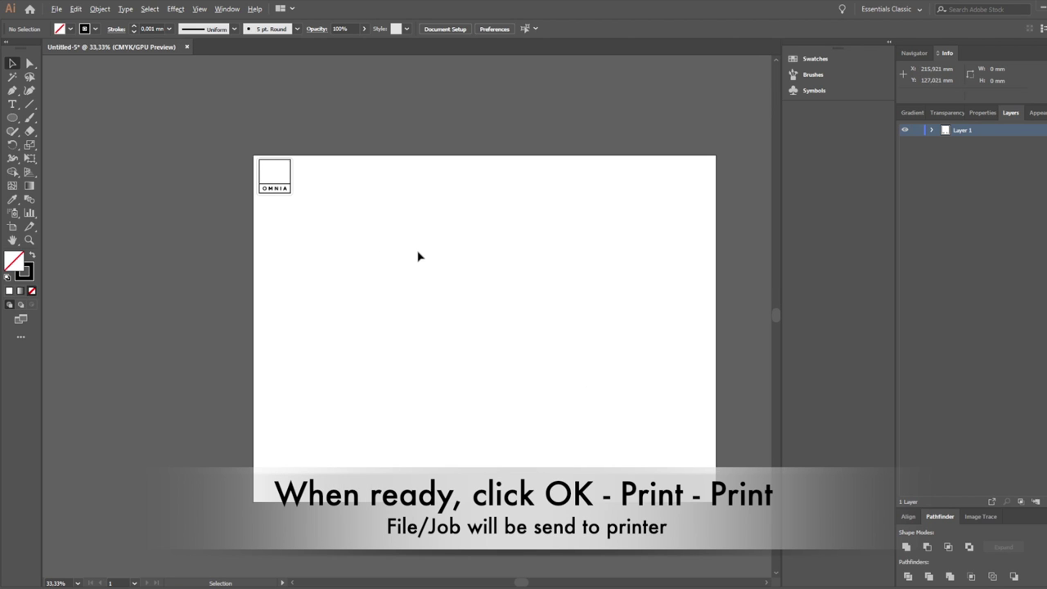